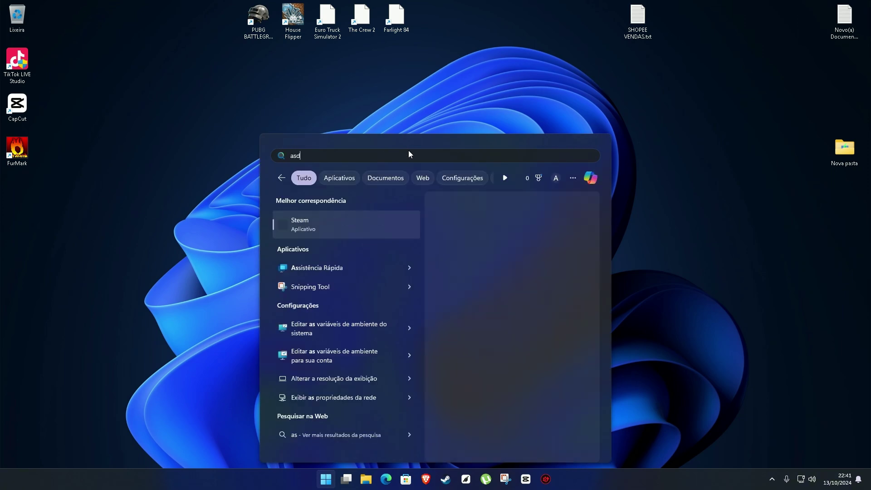
Step: Clear the text entered in the Windows Start search
key("BackSpace")
key("BackSpace")
key("BackSpace")
key("BackSpace")
key("BackSpace")
key("BackSpace")
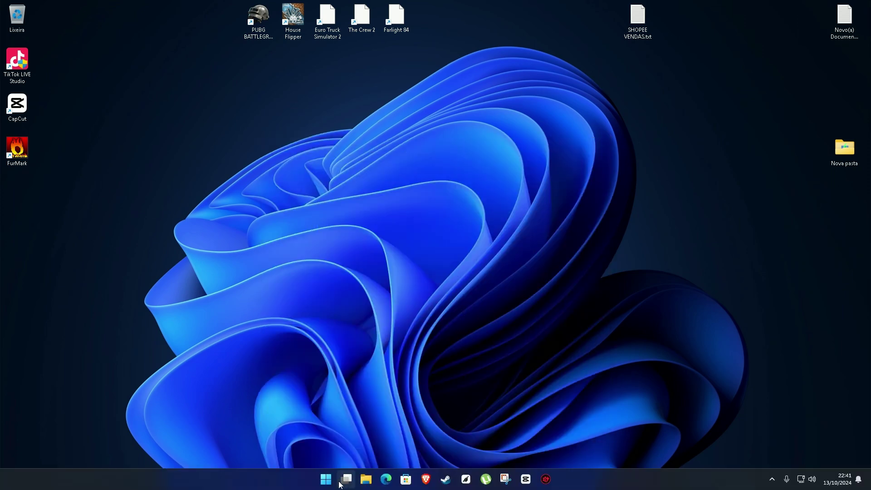
Step: Test the Windows Start search with the text "asvhsd", clear the entry and close the search
key("super")
left_click(401, 156)
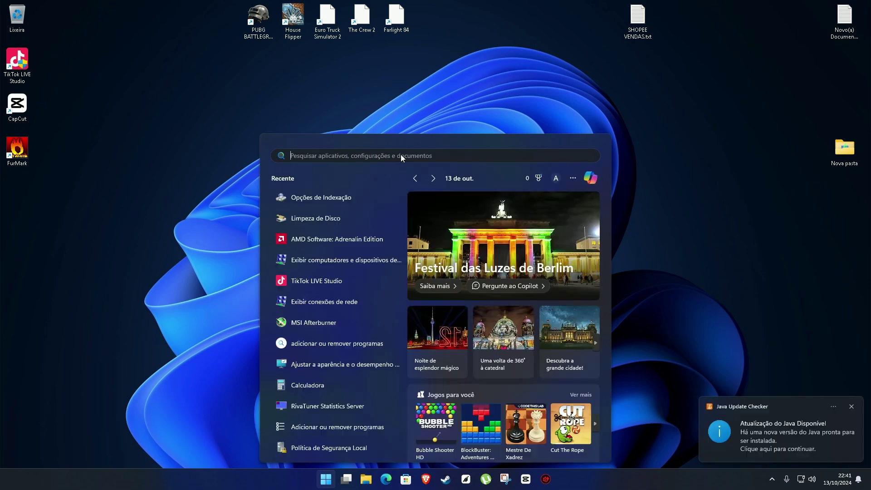
left_click(312, 472)
left_click(321, 484)
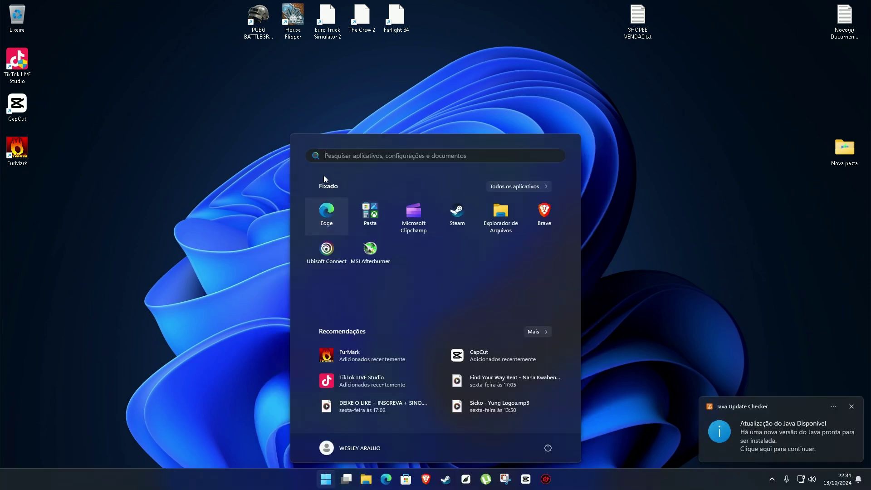
left_click(357, 155)
type("asvhsd")
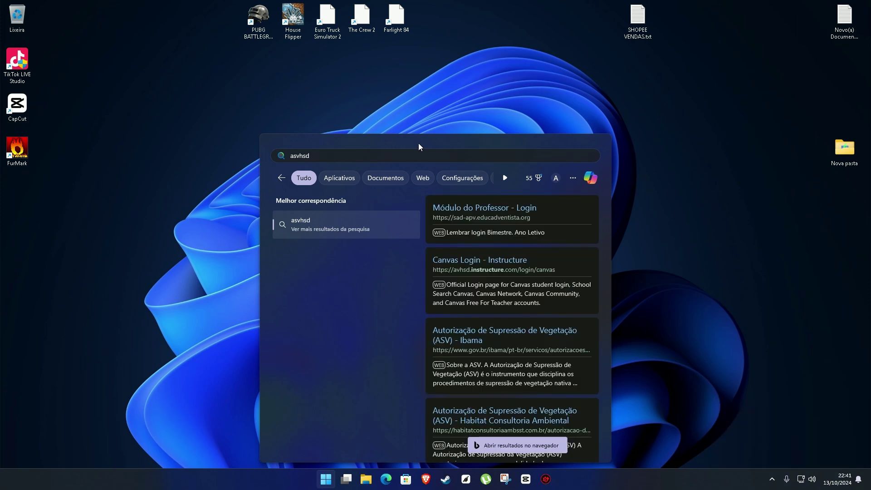
key("ctrl+a")
key("BackSpace")
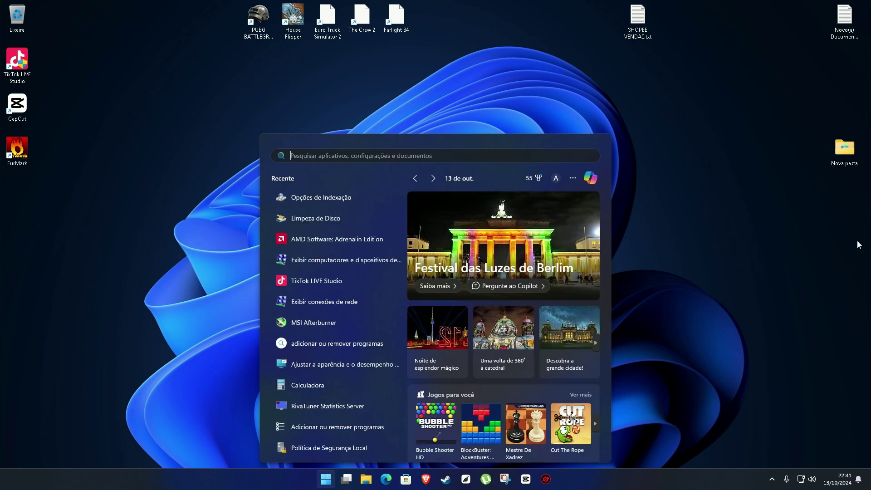
left_click(859, 245)
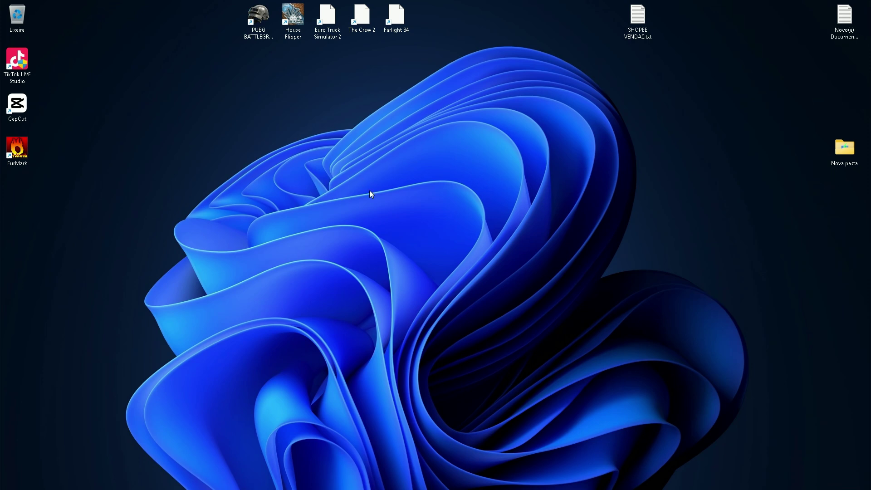
key("t")
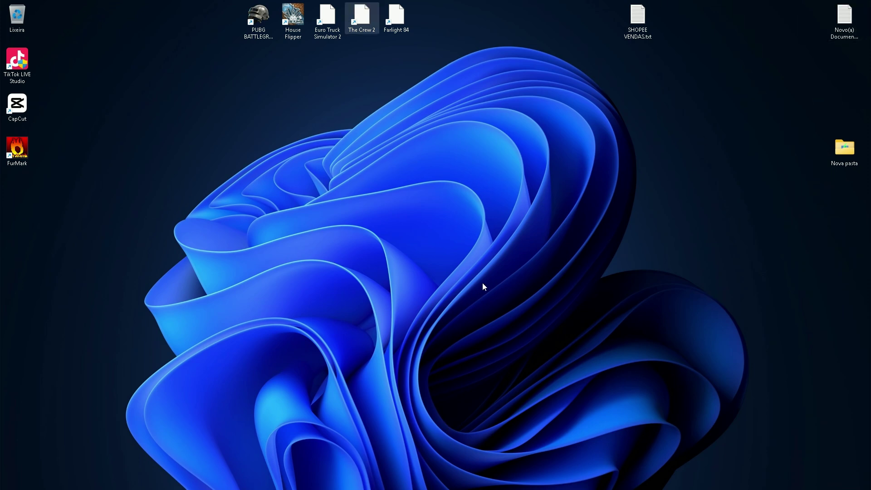
left_click(494, 226)
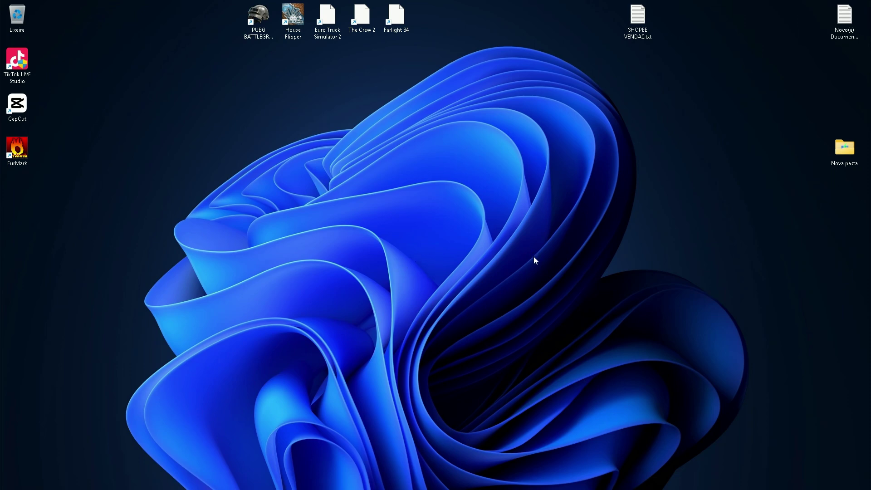
key("l")
key("super+x")
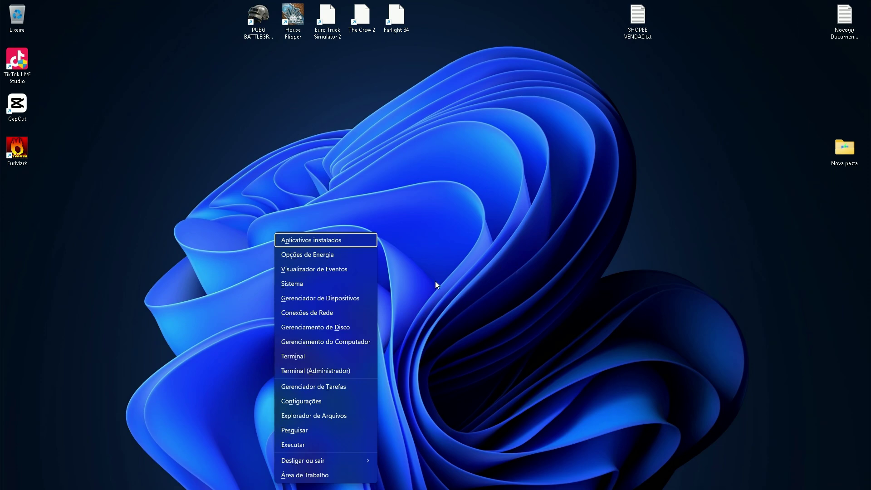
key("Escape")
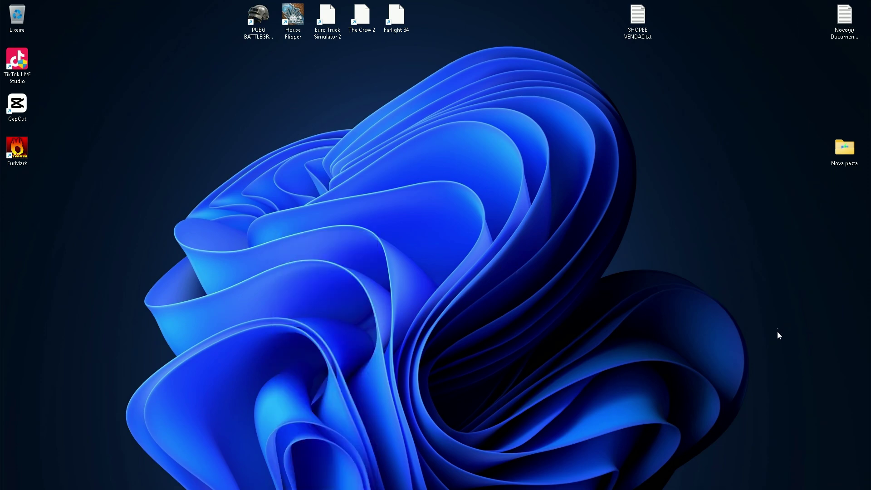
Step: Open Task Manager and maximize its window
mouse_move(623, 487)
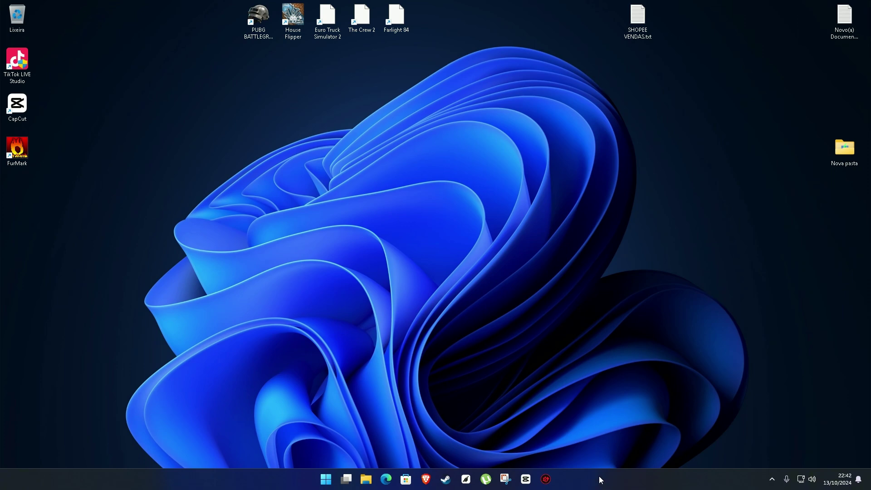
right_click(598, 475)
left_click(626, 441)
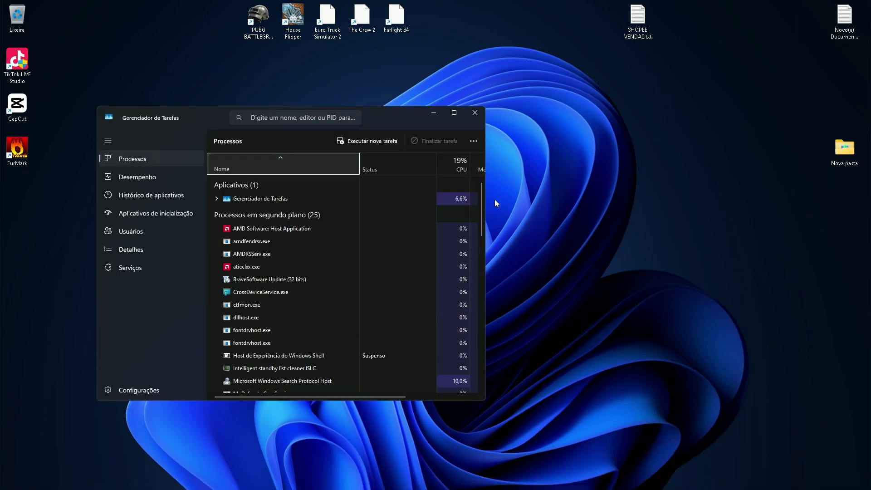
left_click(454, 112)
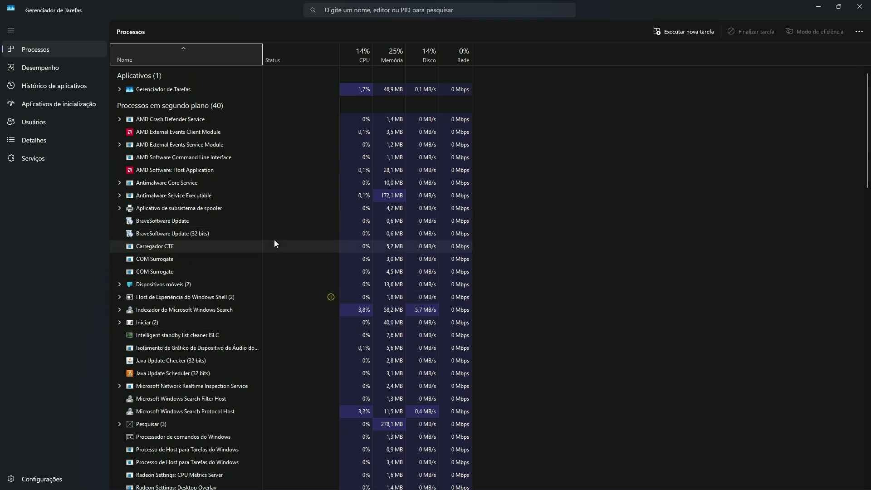
Step: Locate the WSearch (Windows Search) service in the services list, view its available actions, and close Task Manager
left_click(24, 159)
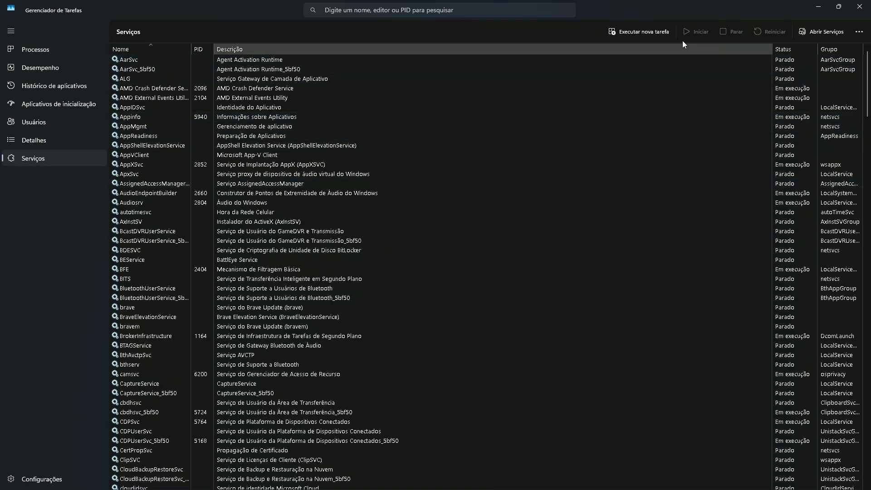
scroll(489, 272, "down", 1)
left_click_drag(867, 74, 869, 434)
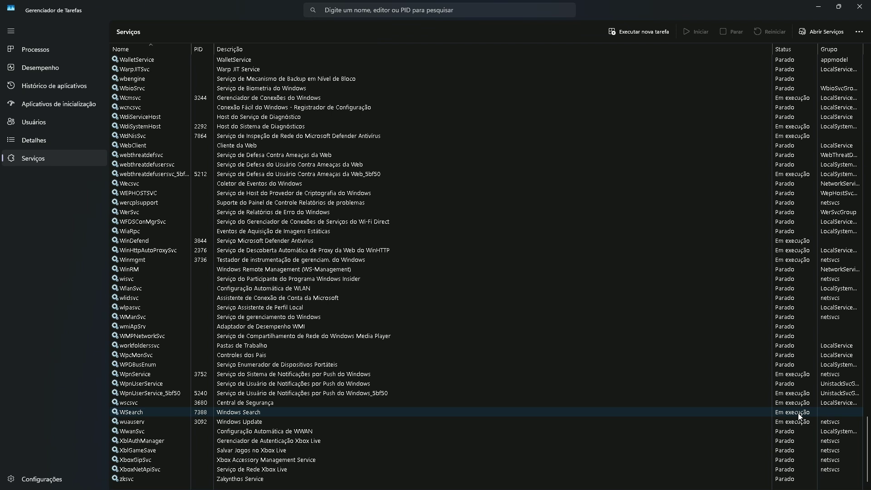
right_click(131, 413)
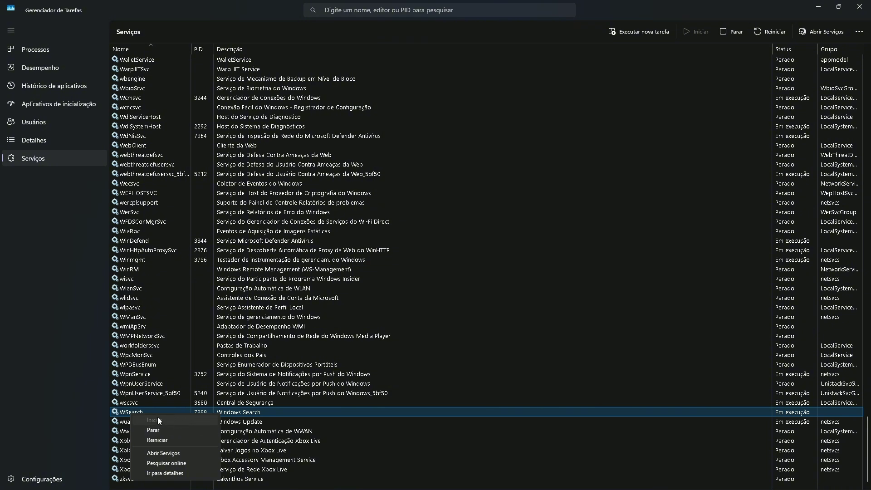
left_click(107, 410)
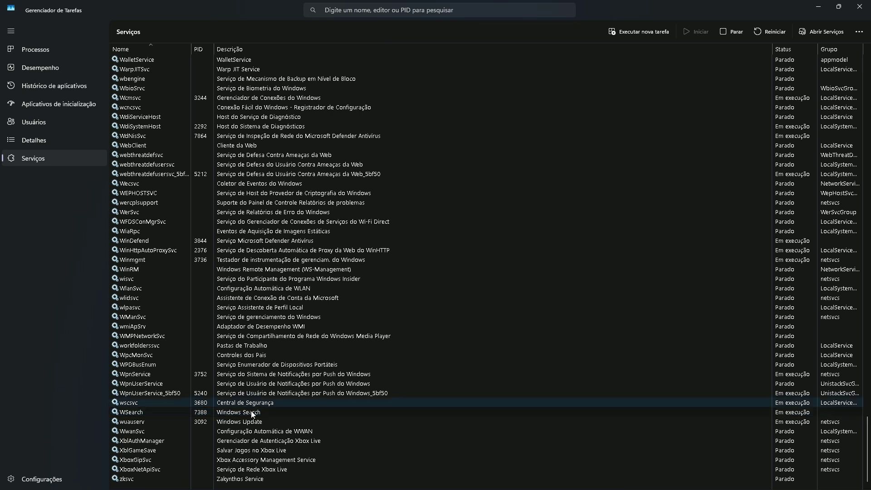
left_click(107, 410)
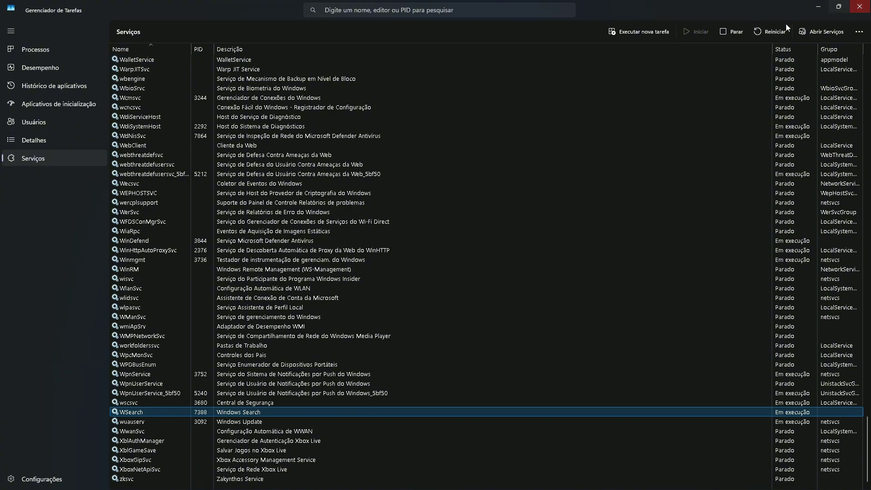
left_click(859, 7)
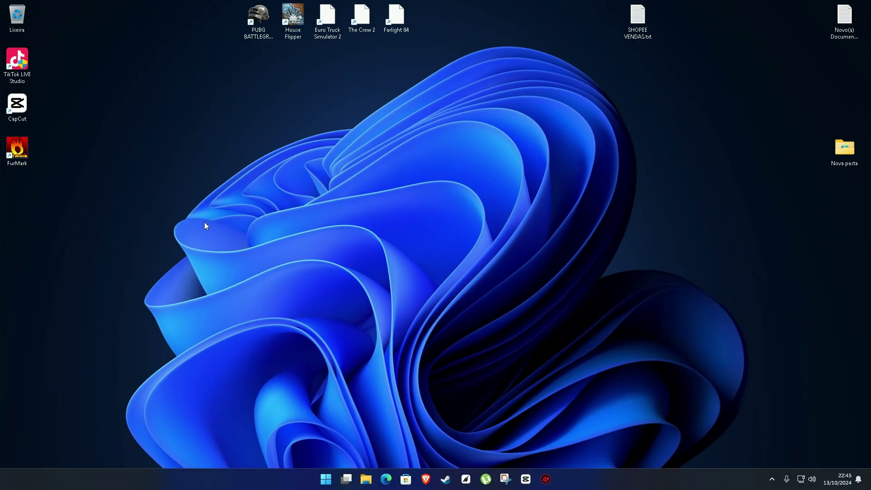
Step: Open the folder C:\Windows\SystemApps\MicrosoftWindows.Client.CBS_cw5n1h2txyewy in File Explorer
left_click(366, 479)
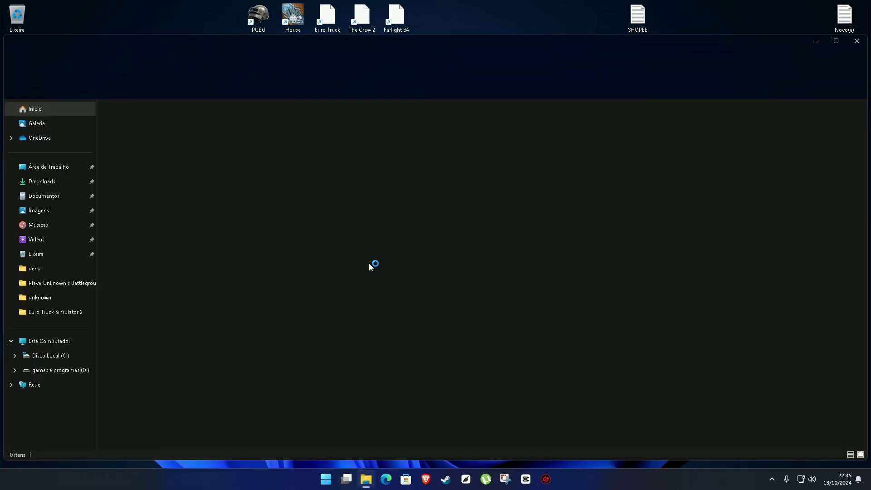
left_click(58, 341)
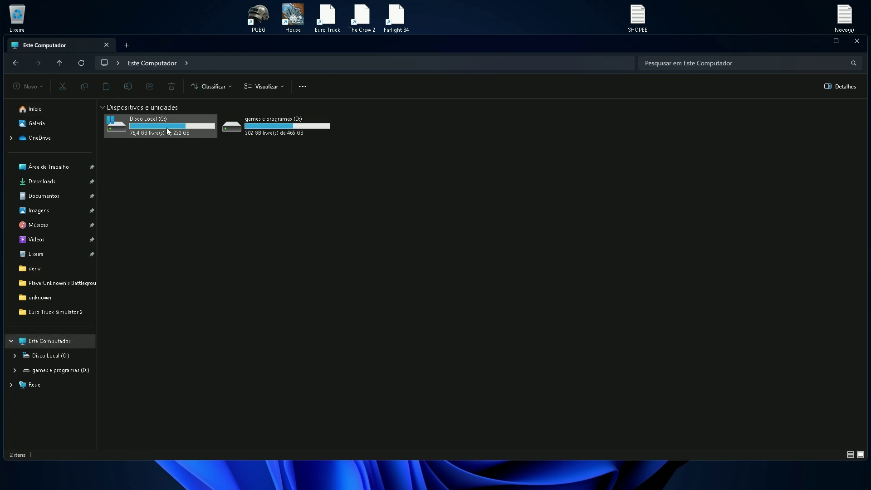
double_click(151, 127)
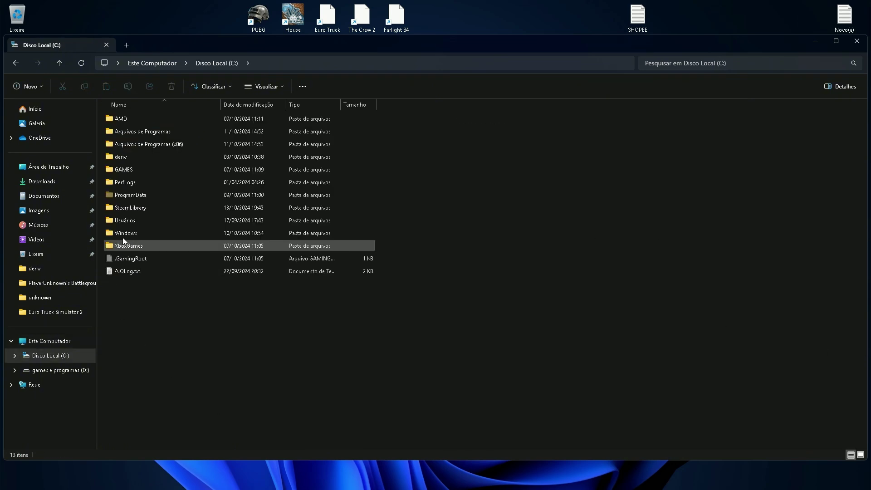
double_click(130, 233)
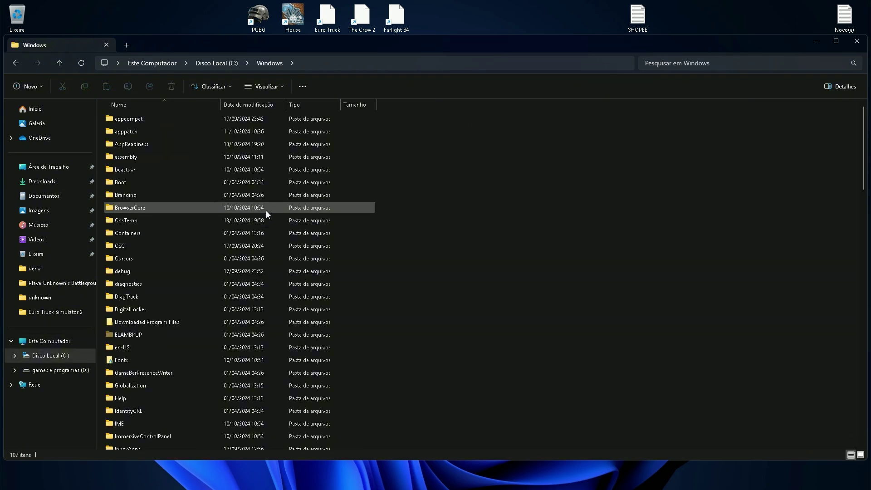
scroll(266, 210, "down", 4)
scroll(266, 213, "down", 11)
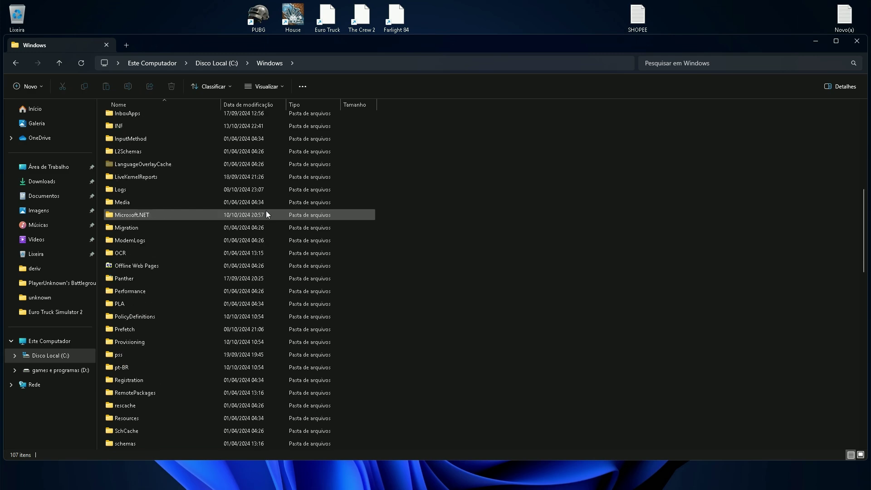
scroll(266, 215, "down", 2)
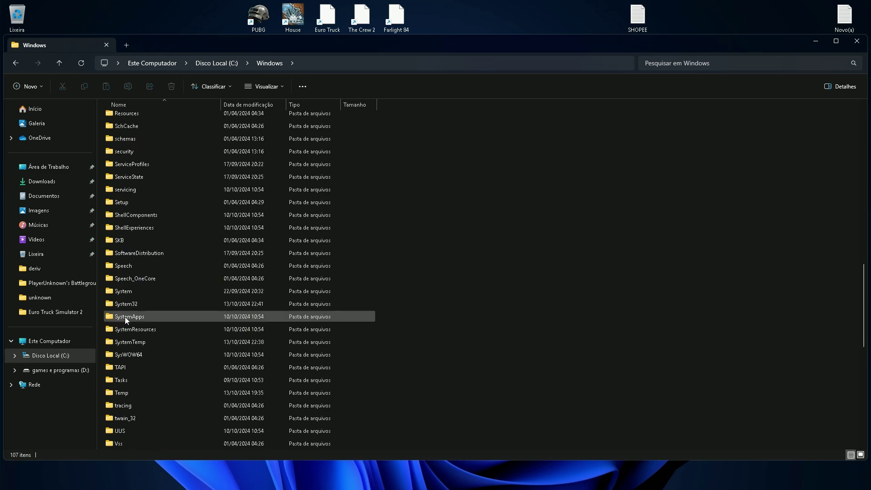
double_click(137, 316)
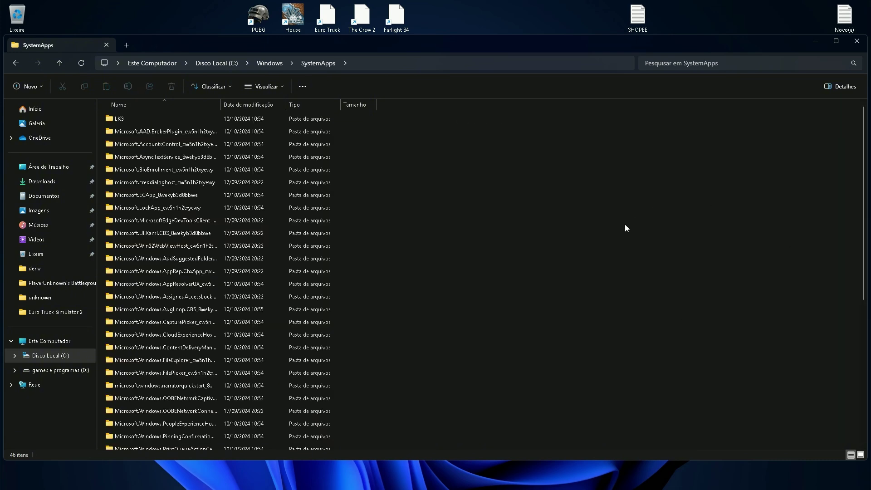
scroll(512, 234, "down", 6)
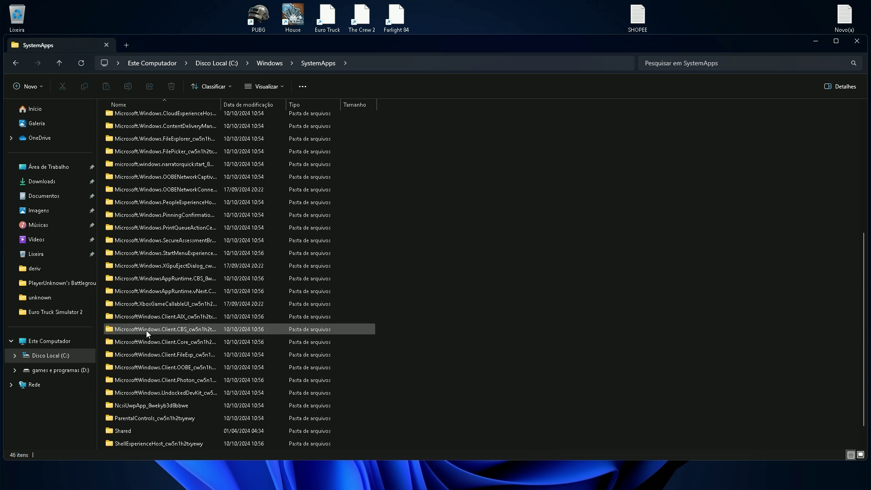
double_click(173, 328)
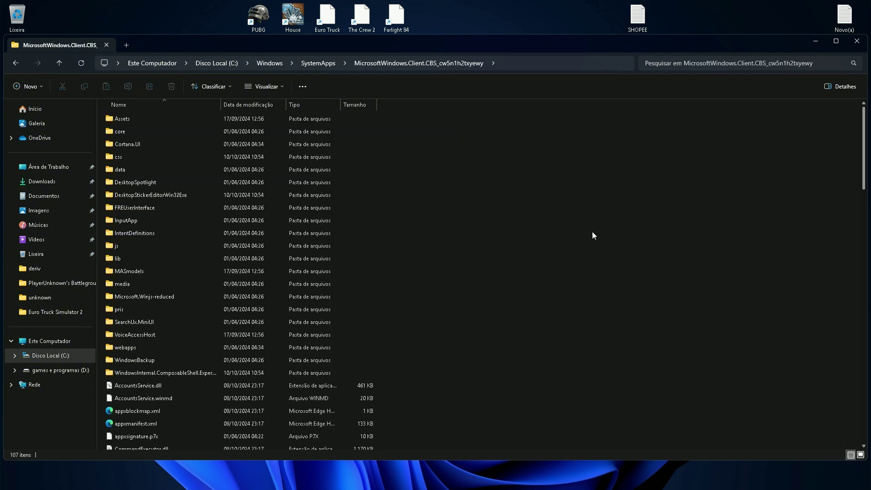
Step: Search the MicrosoftWindows.Client.CBS folder for "search" and select the SearchHost.exe application
scroll(628, 214, "down", 3)
scroll(685, 174, "down", 1)
scroll(684, 177, "down", 5)
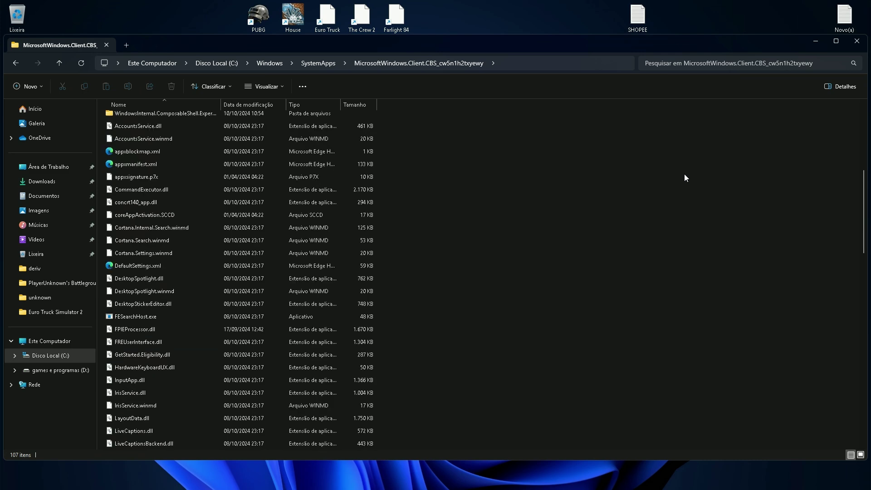
scroll(195, 317, "down", 8)
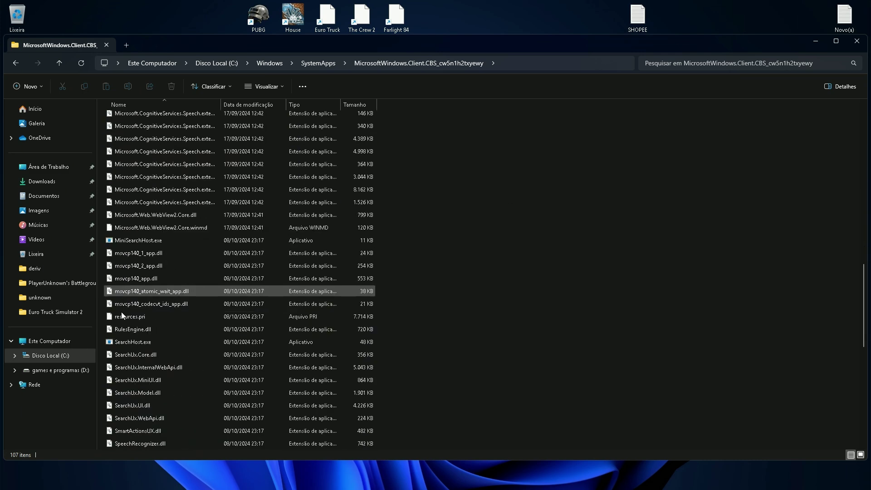
scroll(121, 312, "down", 2)
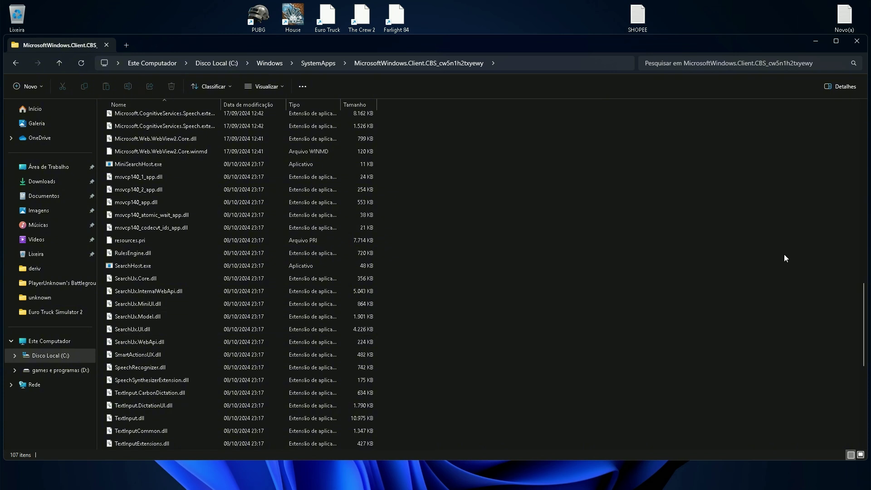
left_click(711, 60)
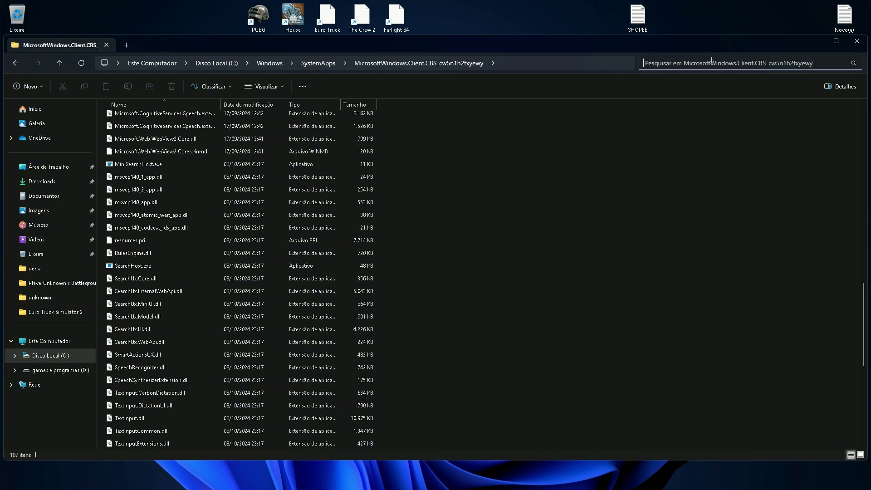
type("sear")
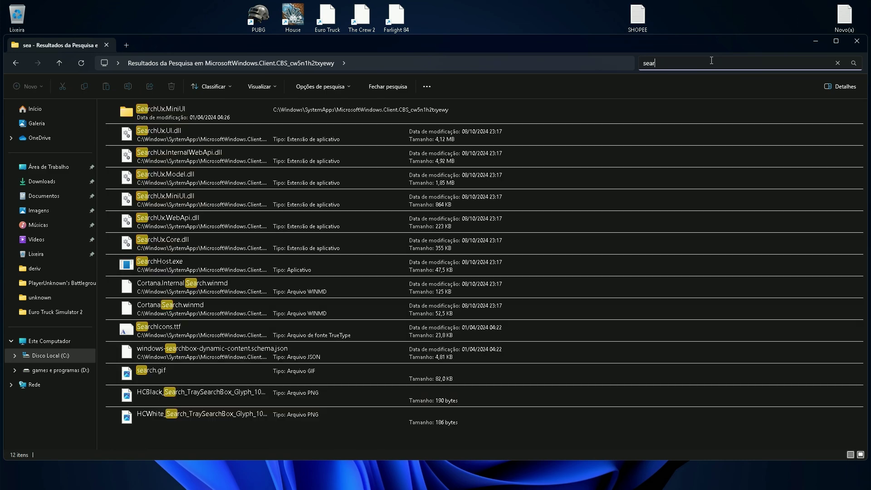
type("ch")
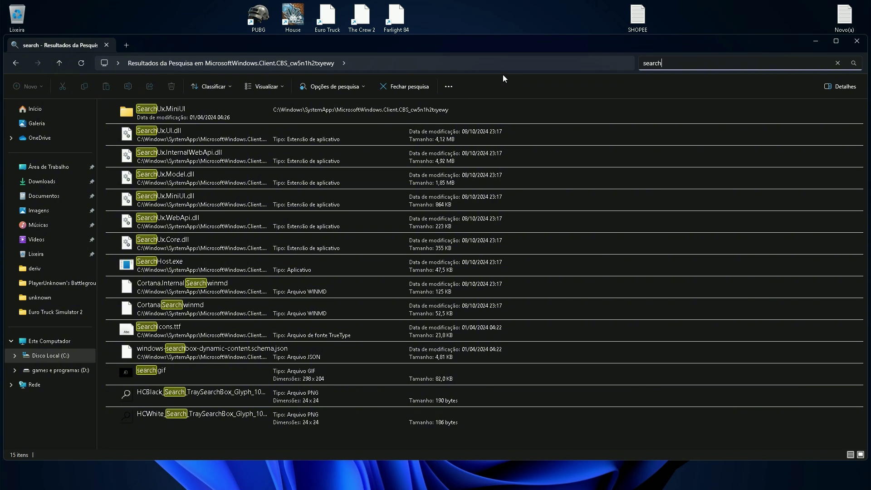
left_click(170, 261)
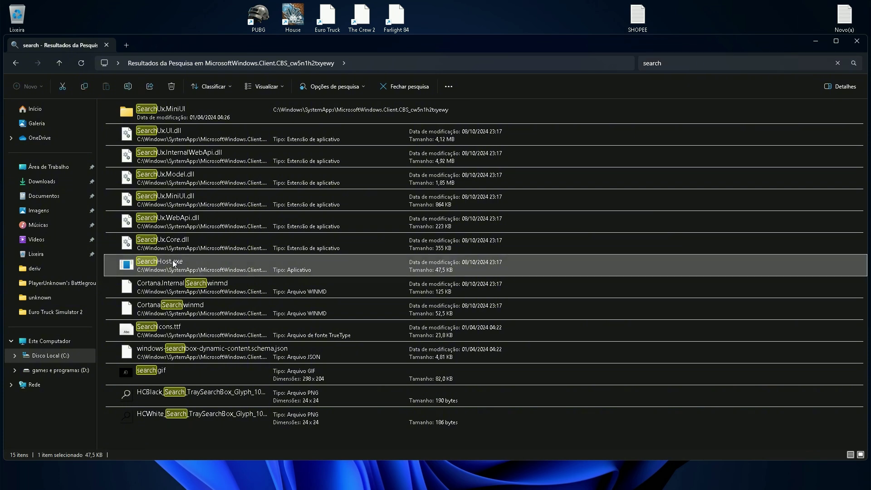
Step: Open the name of SearchHost.exe for editing, retype its "exe" extension and leave the rename field
right_click(172, 261)
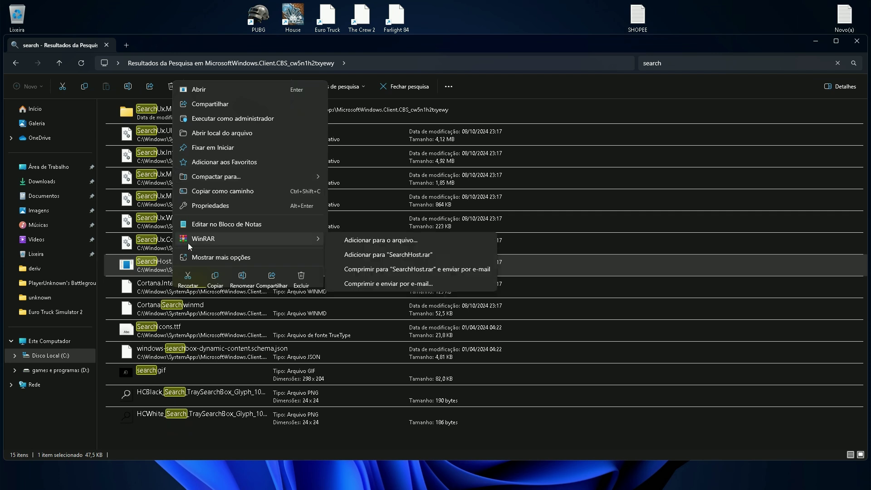
left_click(197, 258)
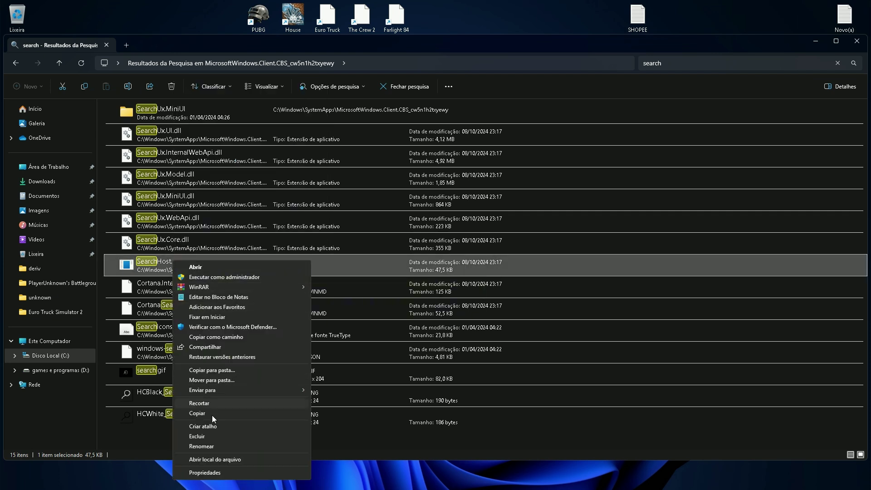
left_click(212, 445)
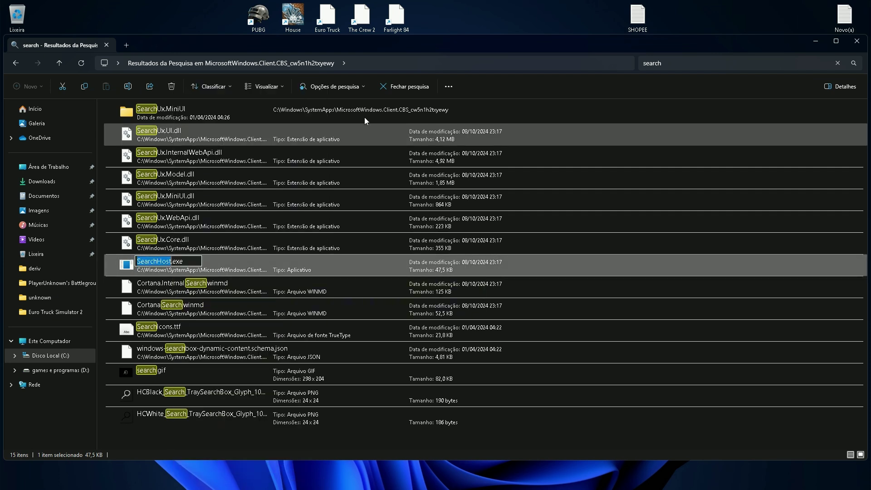
left_click(174, 262)
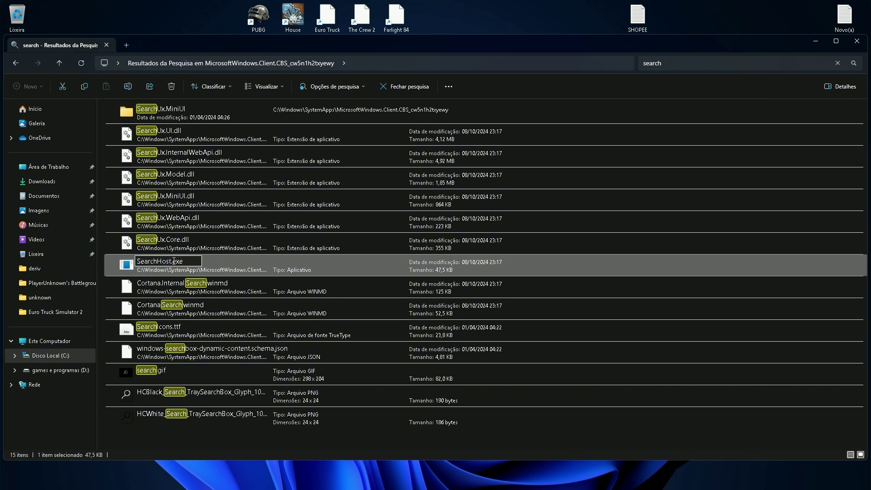
left_click_drag(174, 262, 185, 261)
left_click(174, 262)
left_click_drag(174, 261, 187, 261)
left_click(187, 262)
left_click_drag(172, 262, 184, 261)
left_click(184, 262)
key("BackSpace")
key("BackSpace")
key("BackSpace")
type("exe")
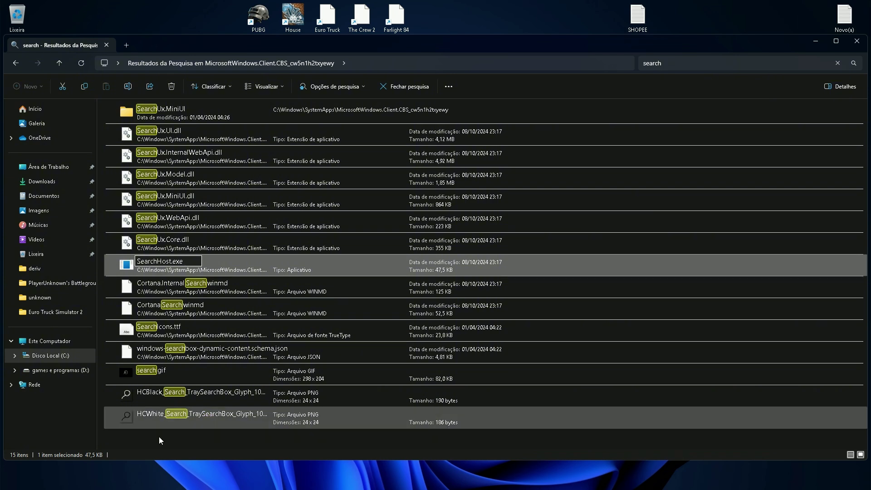
left_click(265, 263)
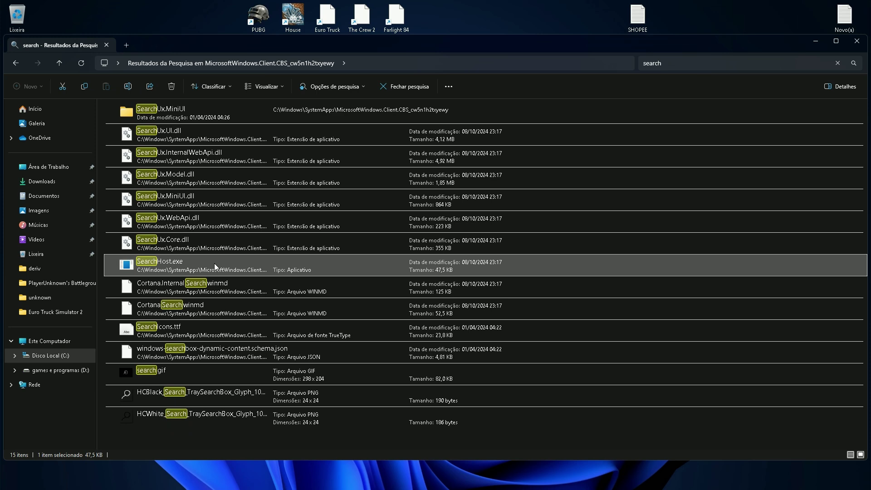
Step: Test the Start search with the query "asdasd" and dismiss the results
mouse_move(485, 488)
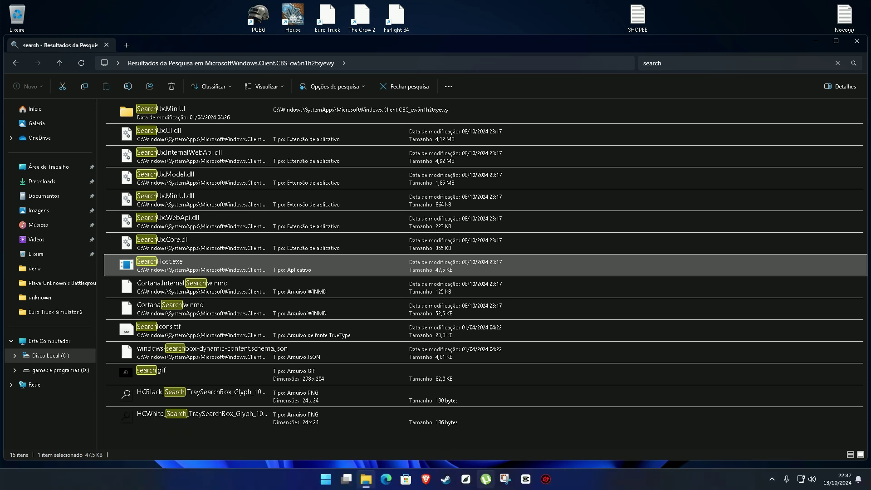
left_click(325, 480)
type("asdasd")
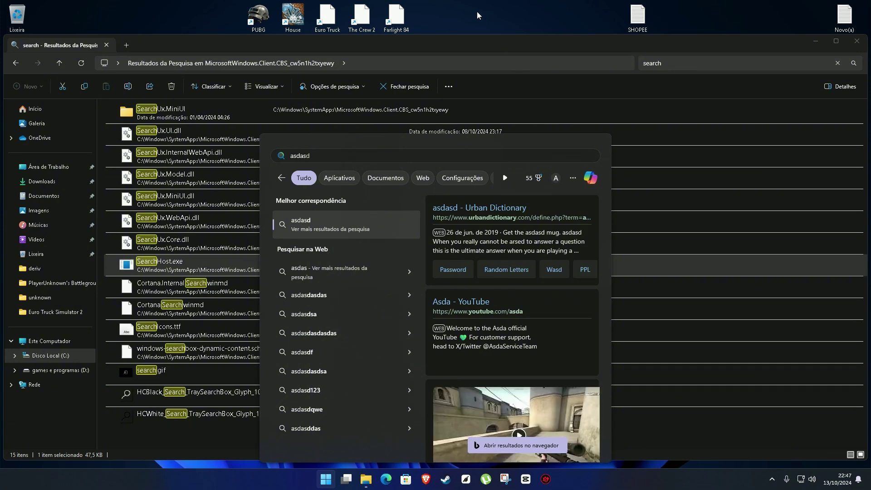
left_click(470, 7)
right_click(470, 8)
left_click(457, 4)
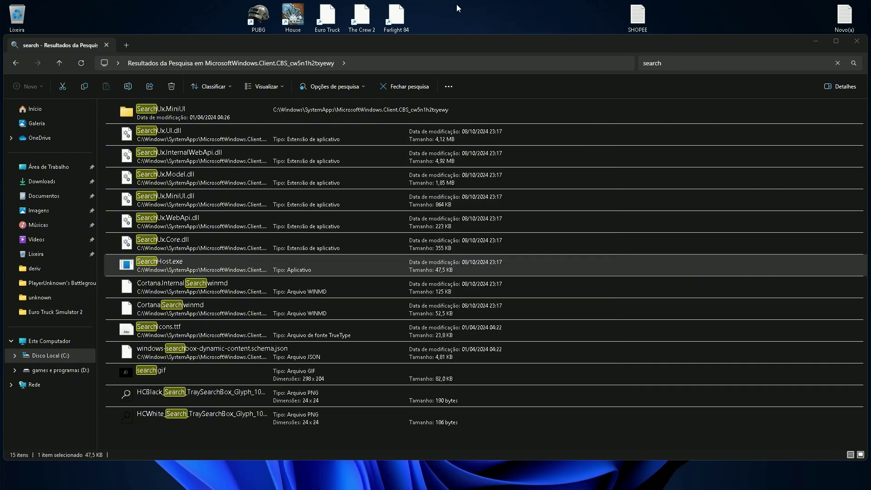
Step: Refresh the desktop and close the File Explorer search results window
right_click(456, 4)
left_click(491, 45)
left_click(857, 40)
Step: Repeat the Start search for "asdasd" from the desktop, clear the query and close the search
left_click(326, 479)
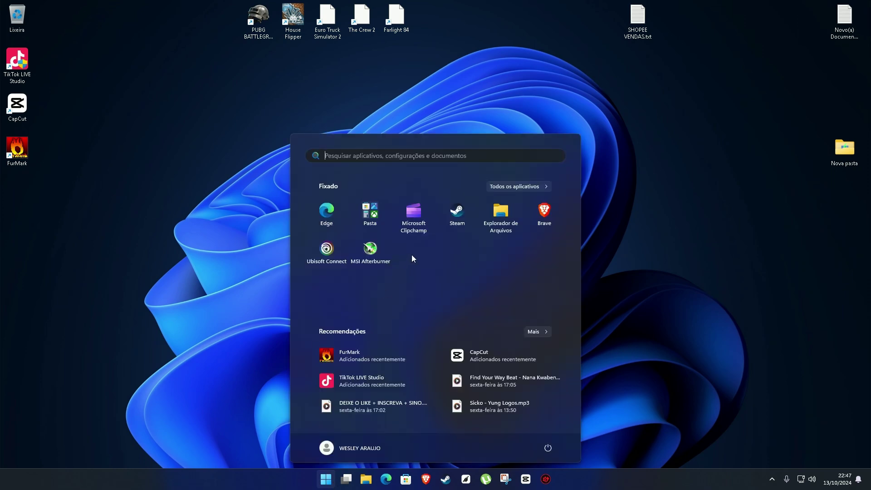
left_click(400, 155)
type("asdasd")
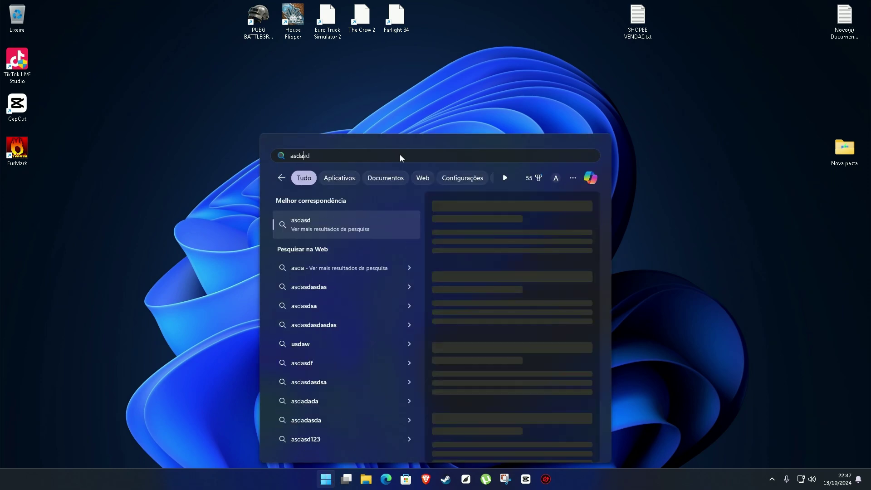
key("BackSpace")
key("BackSpace")
key("BackSpace")
key("BackSpace")
key("BackSpace")
key("BackSpace")
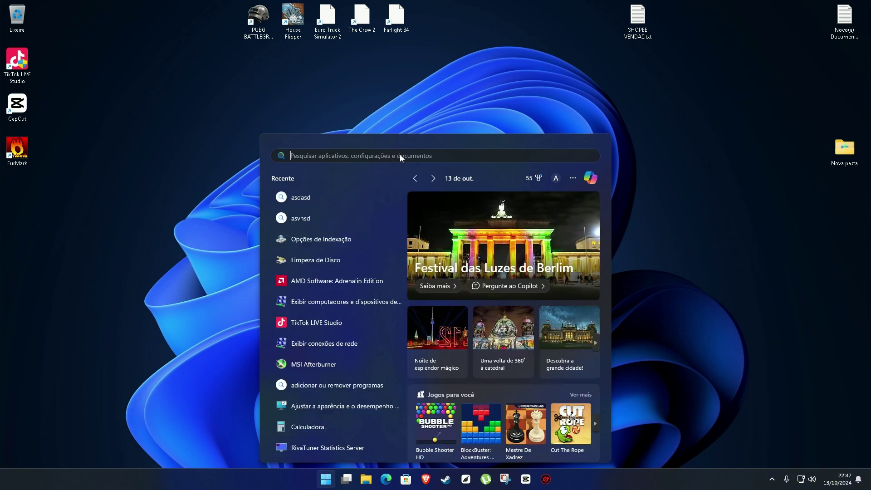
left_click(823, 211)
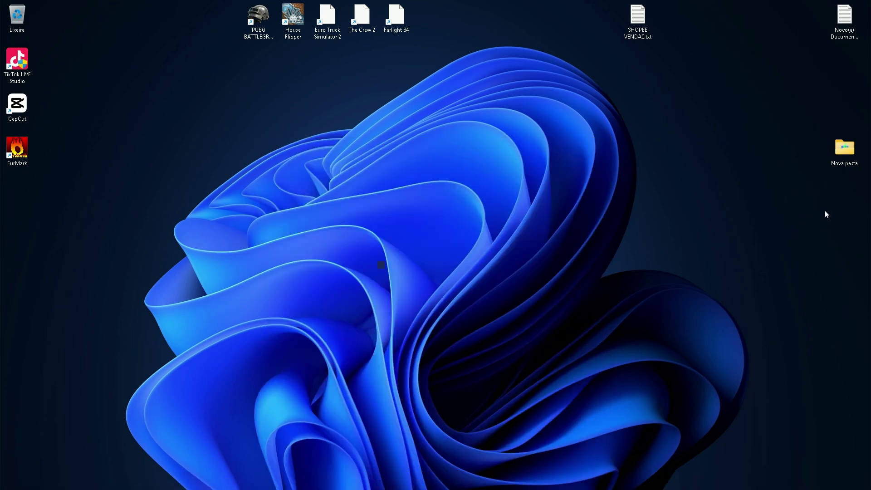
Step: Refresh the desktop twice
right_click(860, 212)
left_click(866, 211)
right_click(865, 213)
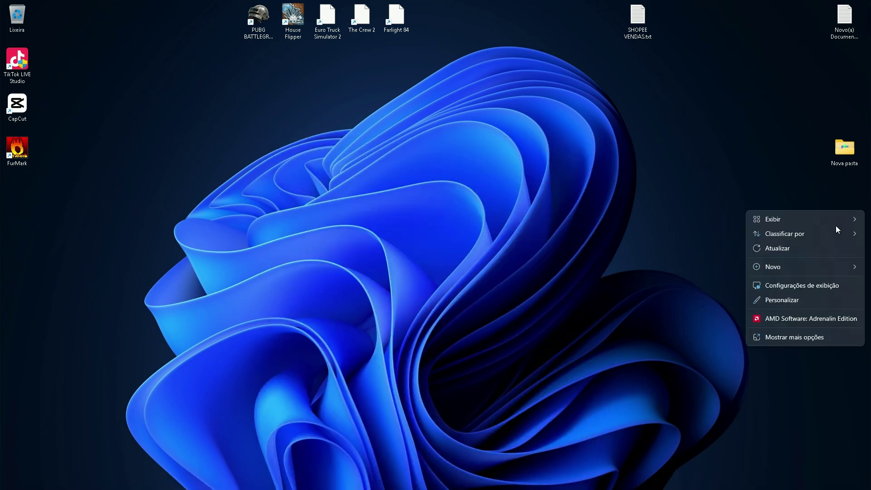
left_click(828, 249)
right_click(864, 224)
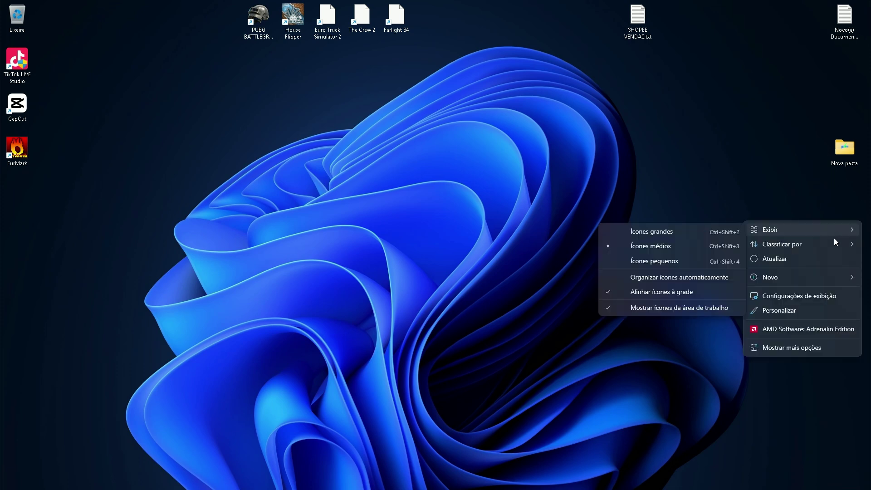
left_click(755, 259)
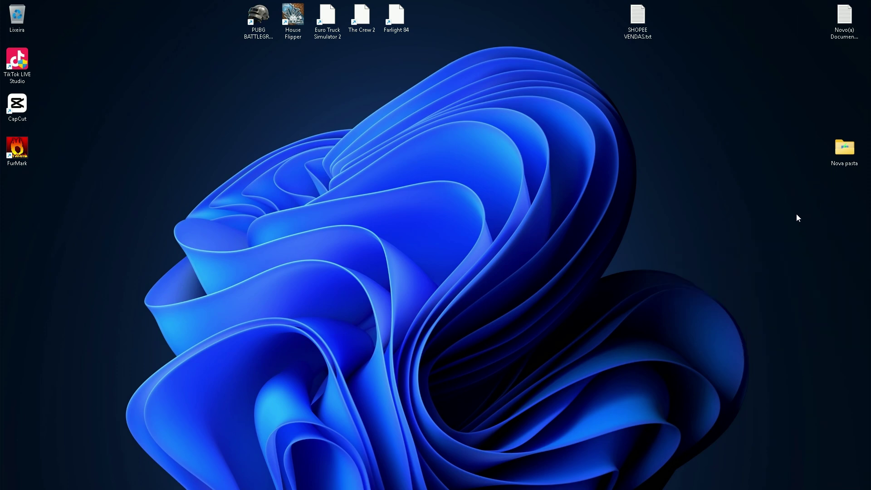